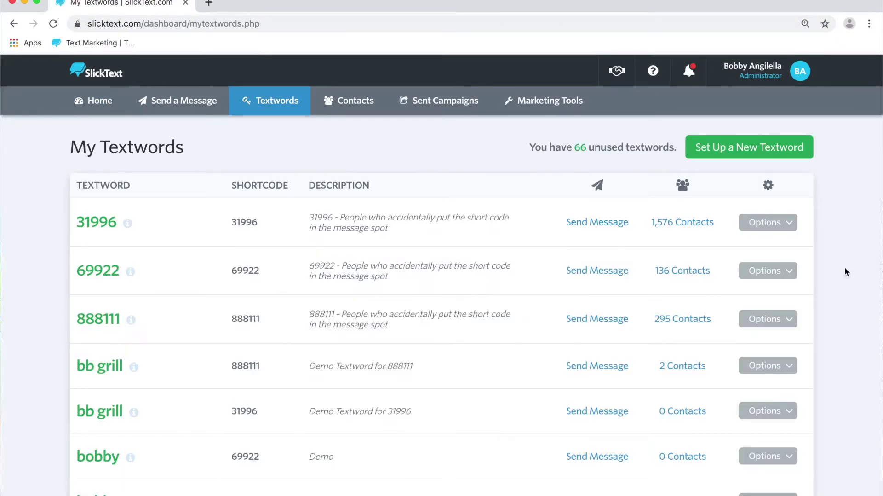
Step: Go to the Drip Campaigns settings for the bb grill textword on 888111
{"action": "left_click_drag", "start_coordinate": [186, 368], "coordinate": [672, 373]}
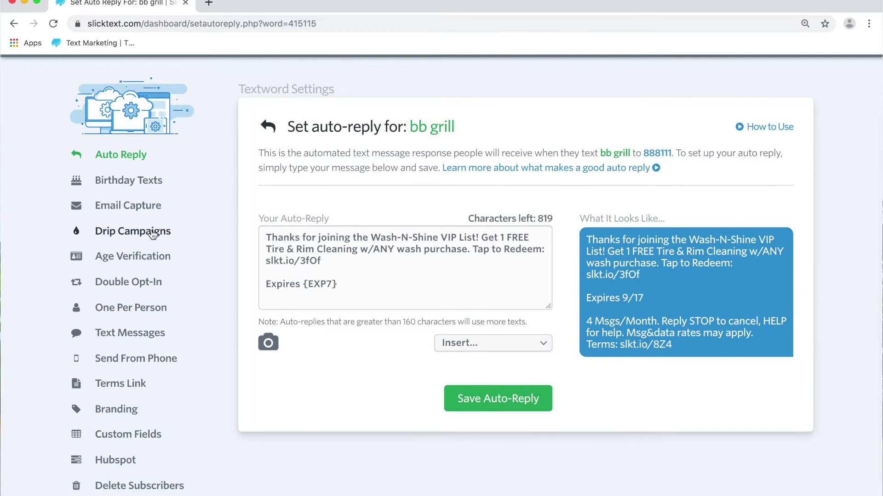
{"action": "left_click", "coordinate": [151, 232]}
{"action": "scroll", "coordinate": [465, 236], "scroll_direction": "down", "scroll_amount": 3}
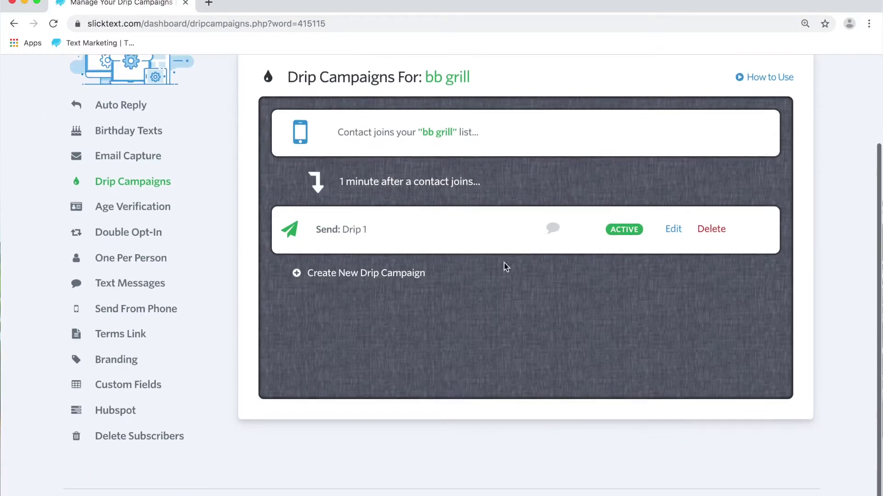
Step: Highlight Drip 1's one-minute delay after a contact joins
{"action": "mouse_move", "coordinate": [556, 233]}
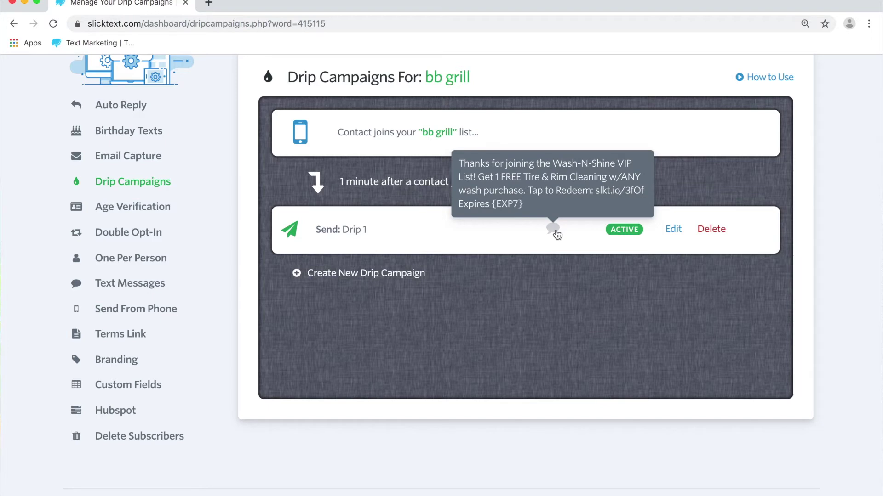
{"action": "left_click_drag", "start_coordinate": [340, 184], "coordinate": [454, 186]}
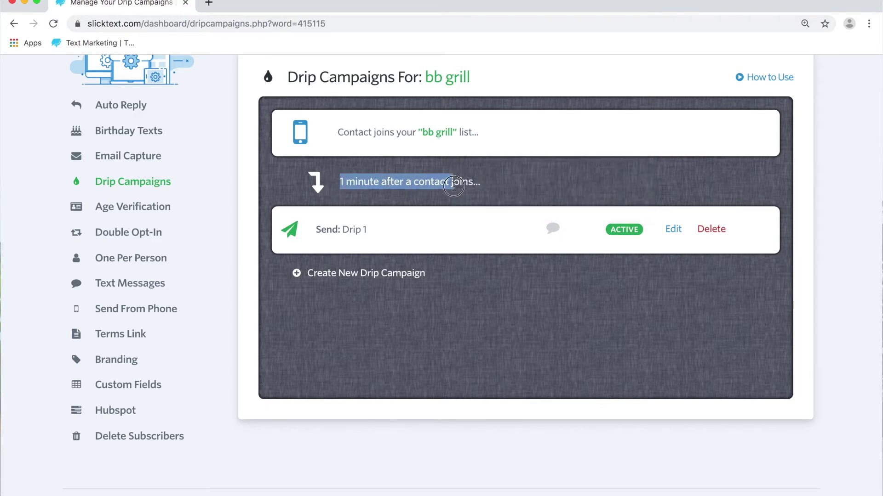
{"action": "mouse_move", "coordinate": [551, 230]}
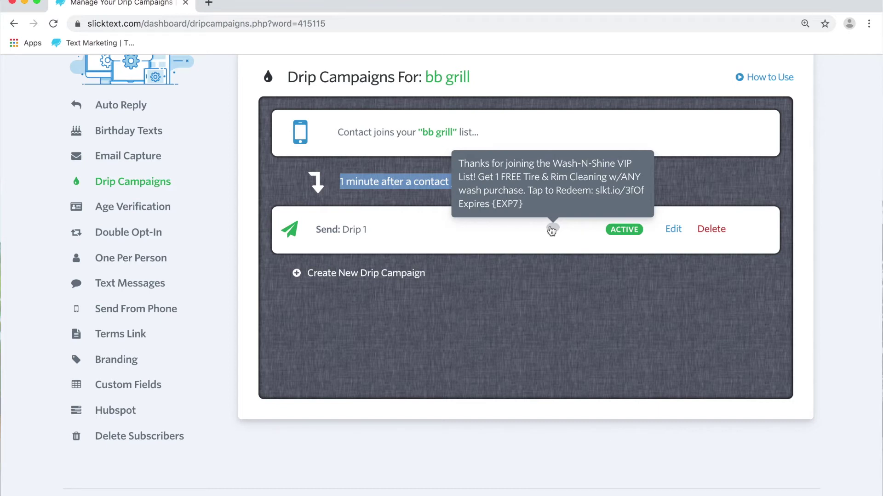
{"action": "left_click", "coordinate": [514, 229]}
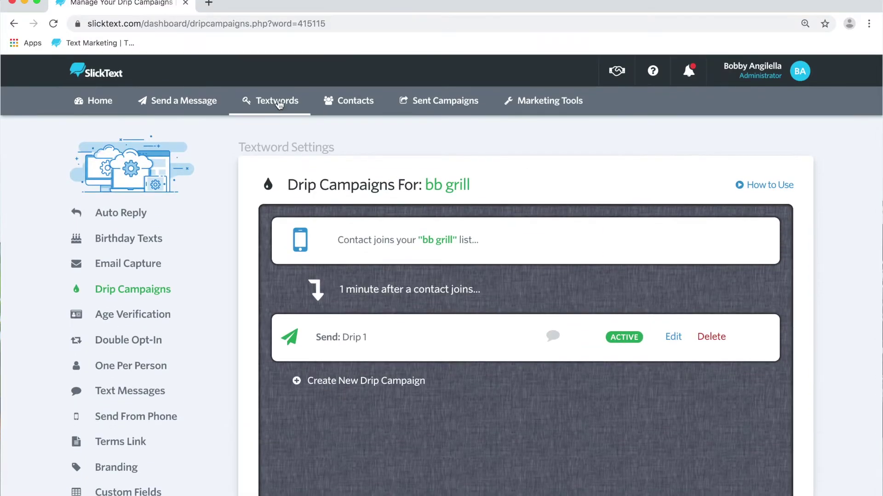
Step: Go to the bb grill textword's Segments page and review the existing segments
{"action": "left_click", "coordinate": [279, 104]}
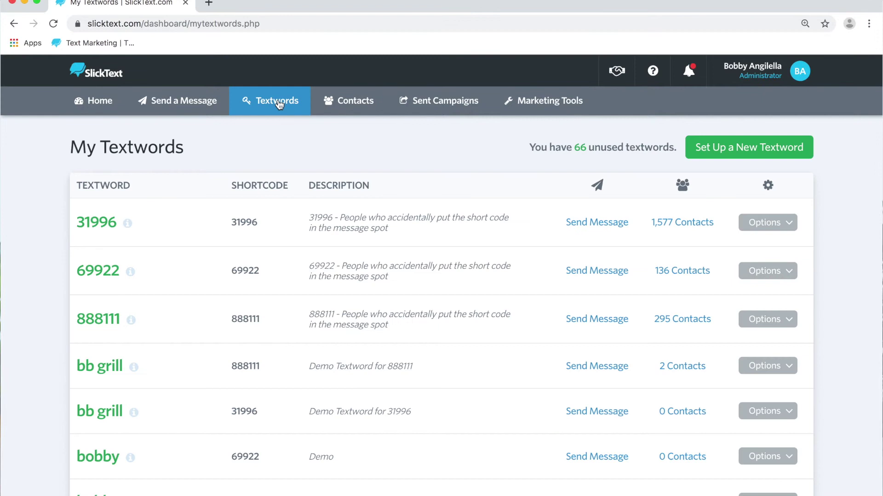
{"action": "scroll", "coordinate": [175, 339], "scroll_direction": "down", "scroll_amount": 2}
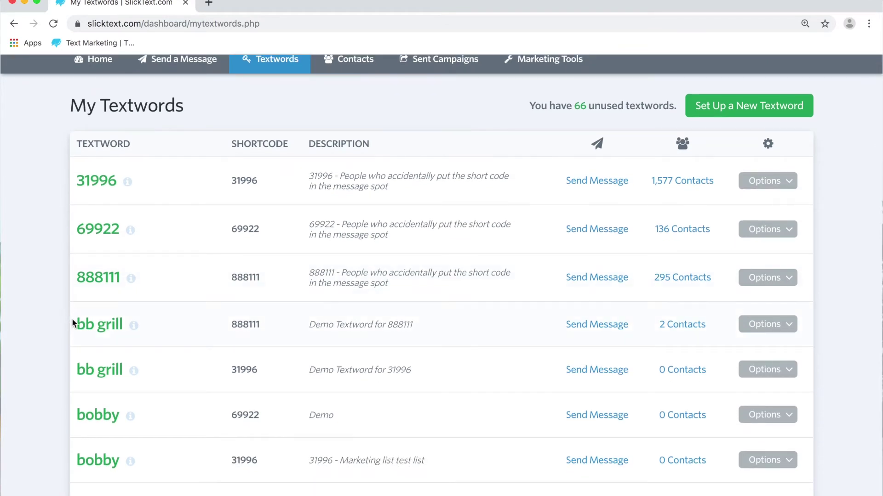
{"action": "left_click_drag", "start_coordinate": [69, 322], "coordinate": [782, 324]}
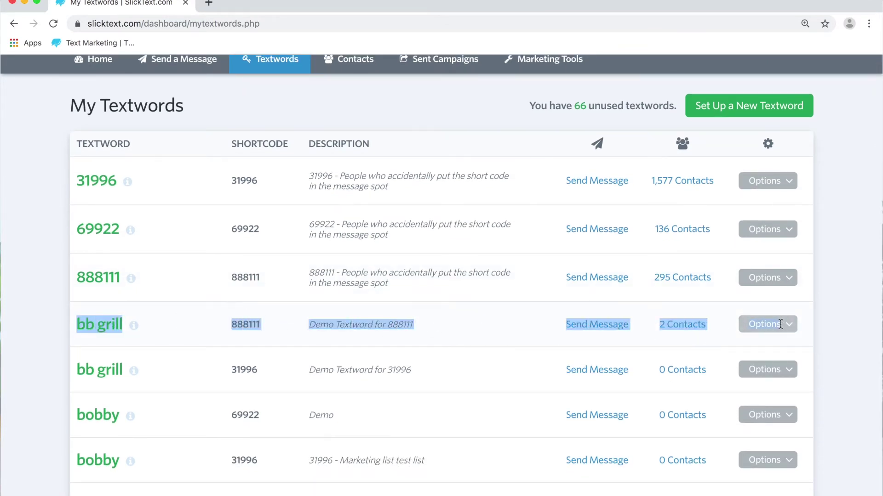
{"action": "left_click", "coordinate": [782, 325]}
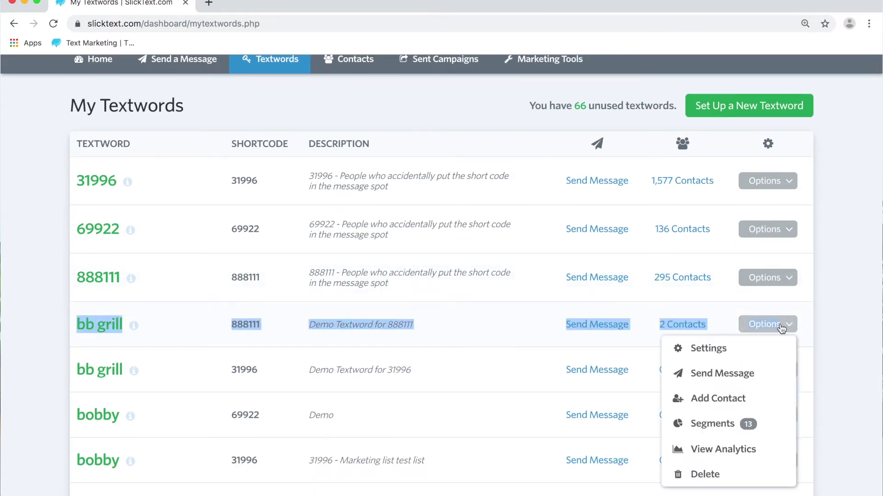
{"action": "left_click", "coordinate": [724, 423]}
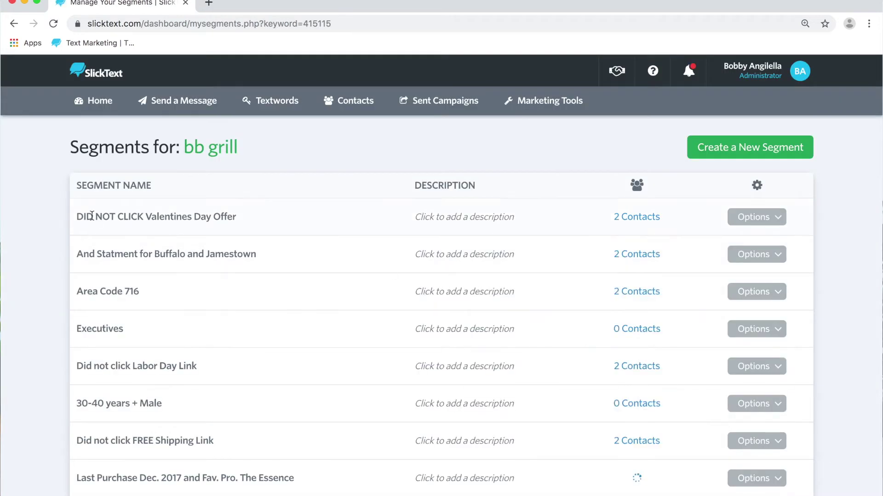
{"action": "left_click_drag", "start_coordinate": [92, 215], "coordinate": [399, 443]}
{"action": "left_click", "coordinate": [399, 227]}
Step: Create and save segment 'Jamestown NY' with the condition City is Jamestown
{"action": "left_click", "coordinate": [798, 148]}
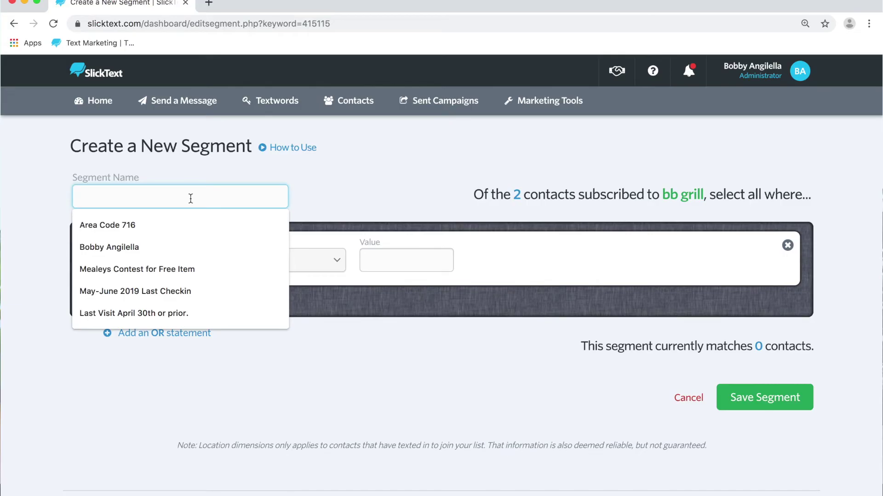
{"action": "type", "text": "Jamestown NY"}
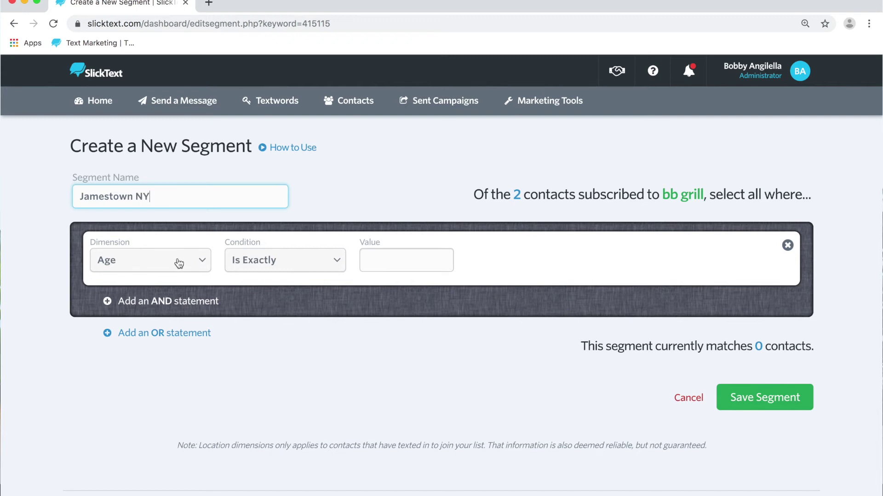
{"action": "left_click", "coordinate": [179, 263]}
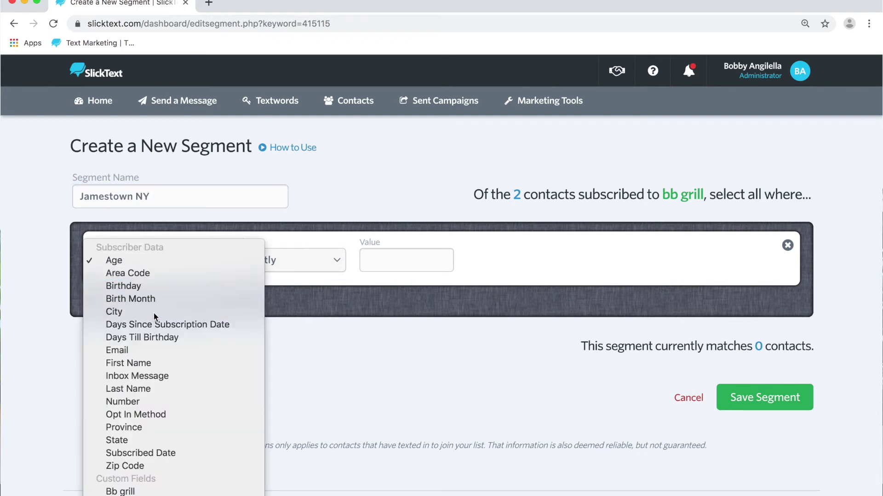
{"action": "left_click", "coordinate": [208, 311]}
{"action": "left_click", "coordinate": [384, 256]}
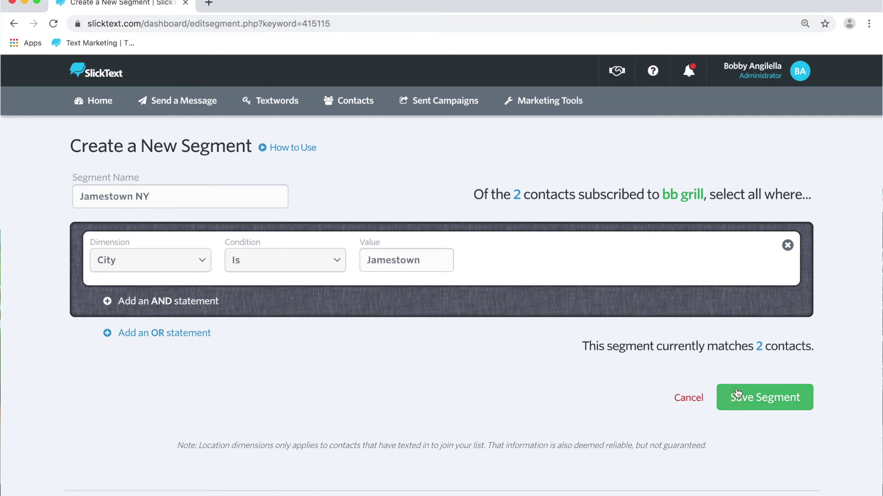
{"action": "left_click", "coordinate": [734, 400]}
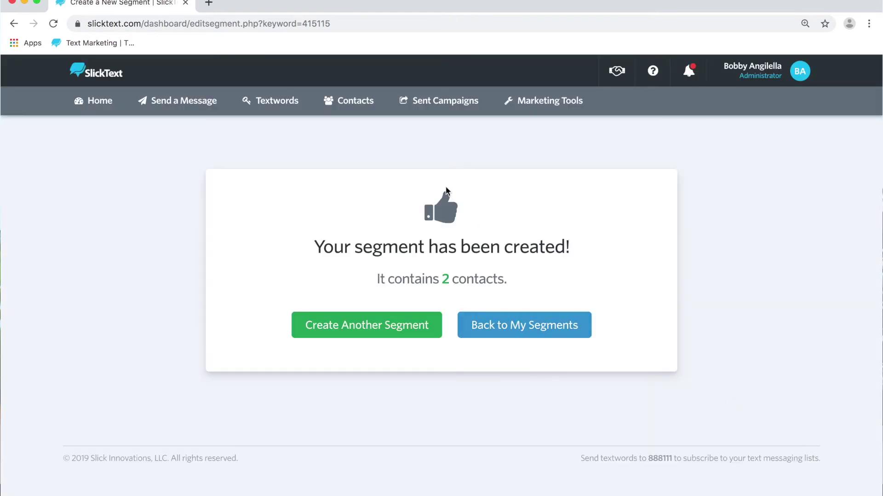
Step: Go back to the bb grill textword's Drip Campaigns settings
{"action": "left_click", "coordinate": [288, 102]}
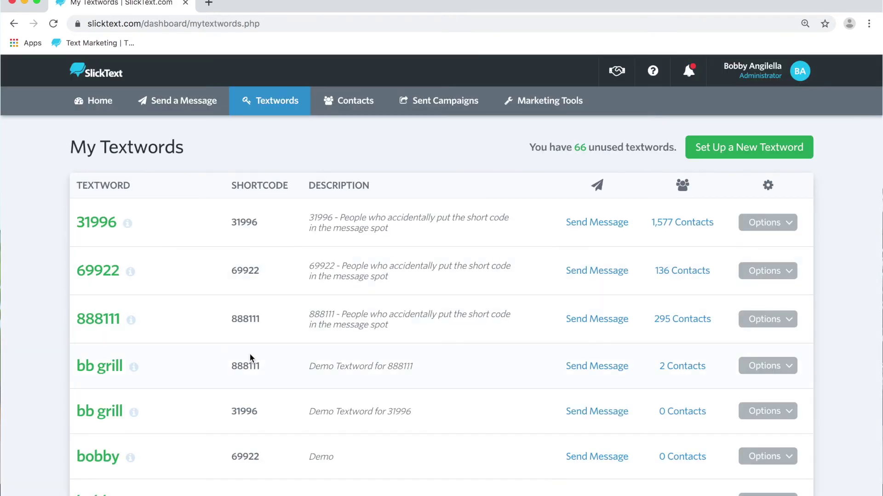
{"action": "left_click_drag", "start_coordinate": [204, 367], "coordinate": [703, 365]}
{"action": "left_click", "coordinate": [763, 365]}
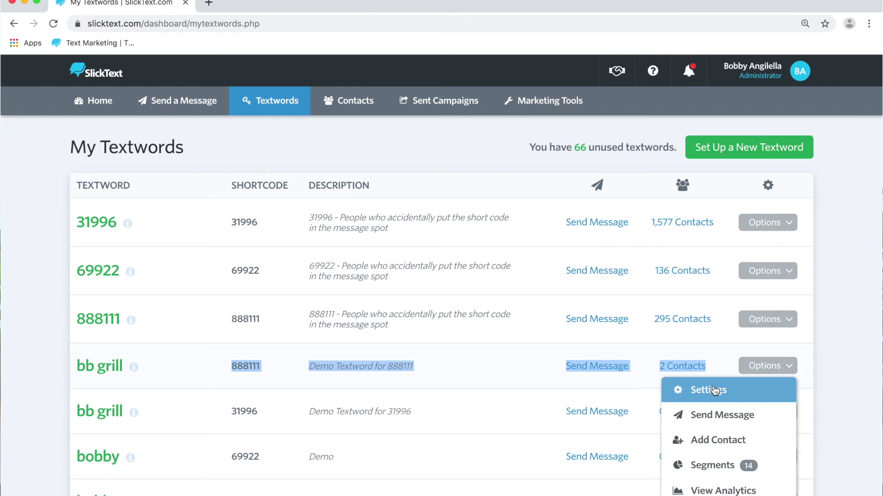
{"action": "left_click", "coordinate": [713, 391]}
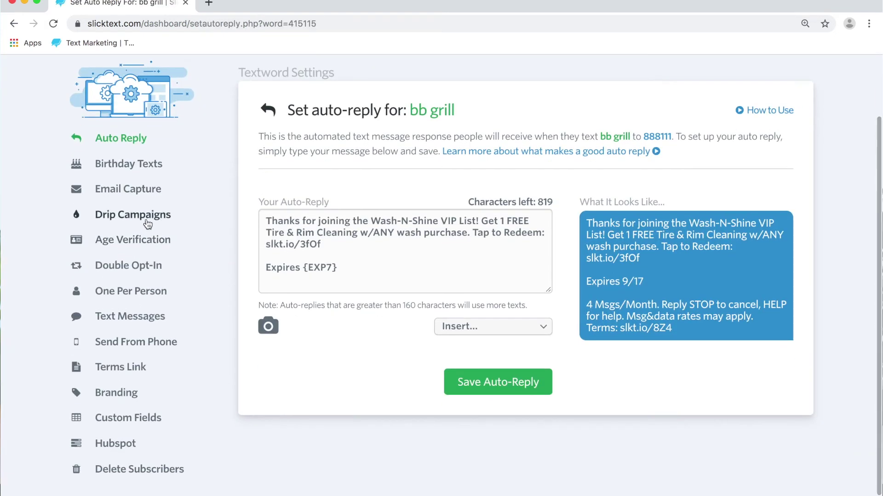
{"action": "left_click", "coordinate": [147, 225]}
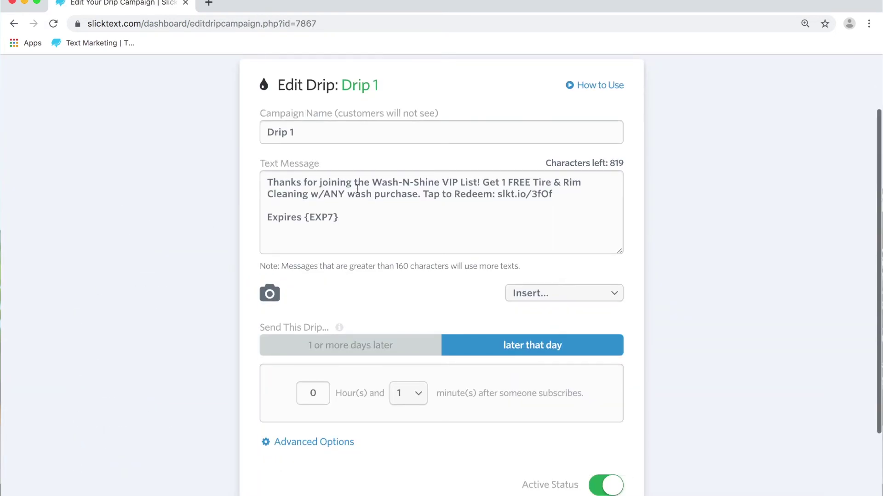
Step: Rename Drip 1 to 'Drip 1 - Segment Jamestown, NY'
{"action": "left_click", "coordinate": [338, 126]}
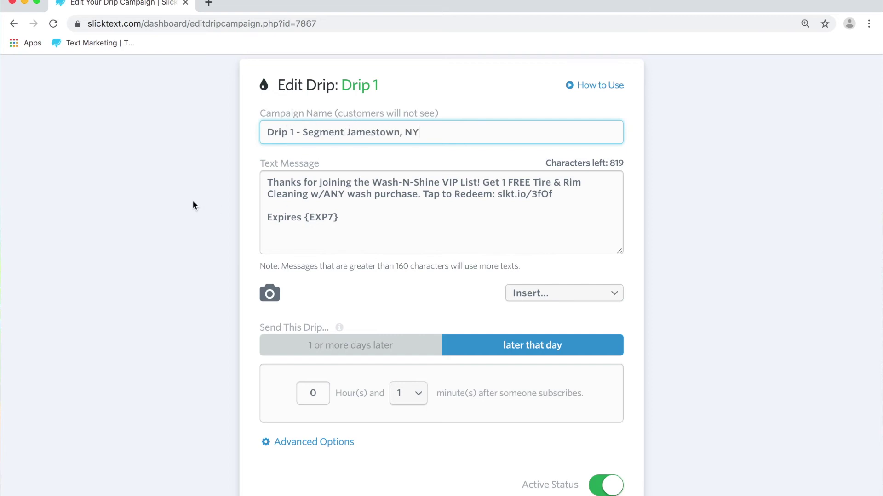
{"action": "scroll", "coordinate": [197, 197], "scroll_direction": "down", "scroll_amount": 5}
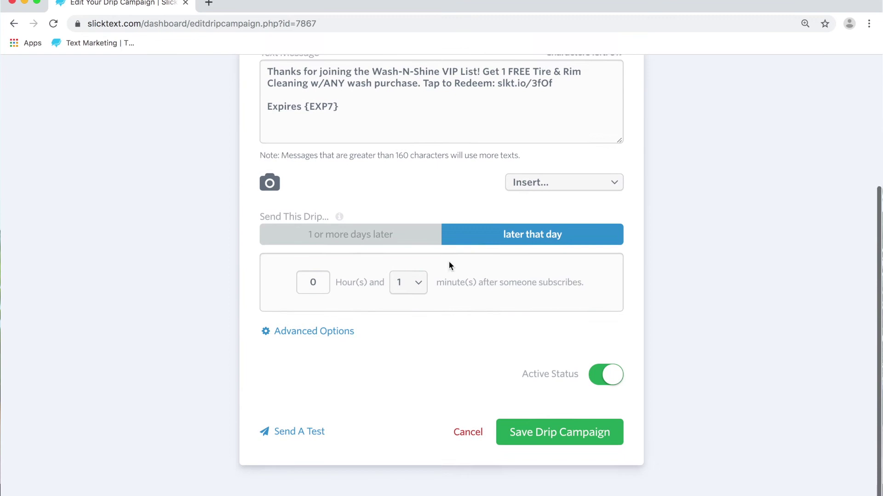
{"action": "scroll", "coordinate": [449, 264], "scroll_direction": "up", "scroll_amount": 4}
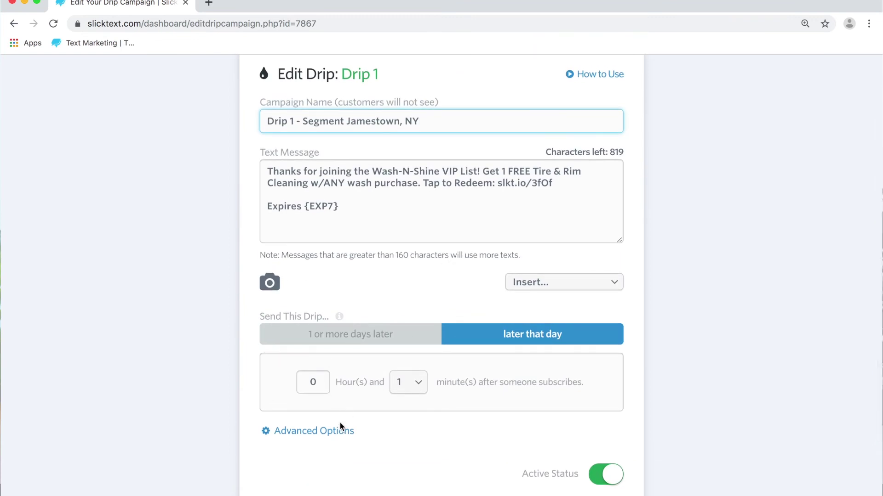
{"action": "scroll", "coordinate": [340, 427], "scroll_direction": "down", "scroll_amount": 2}
Step: Limit the drip to the Jamestown NY segment under Advanced Options
{"action": "left_click", "coordinate": [342, 330]}
{"action": "scroll", "coordinate": [342, 332], "scroll_direction": "down", "scroll_amount": 2}
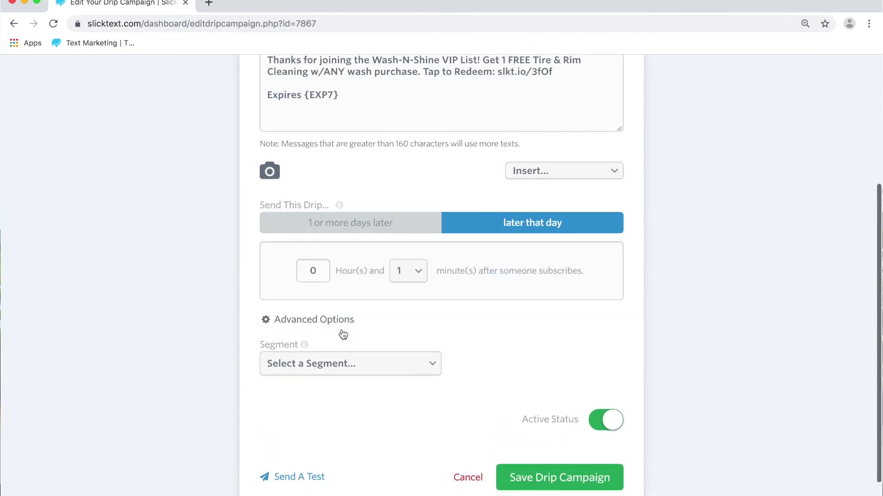
{"action": "left_click", "coordinate": [359, 311]}
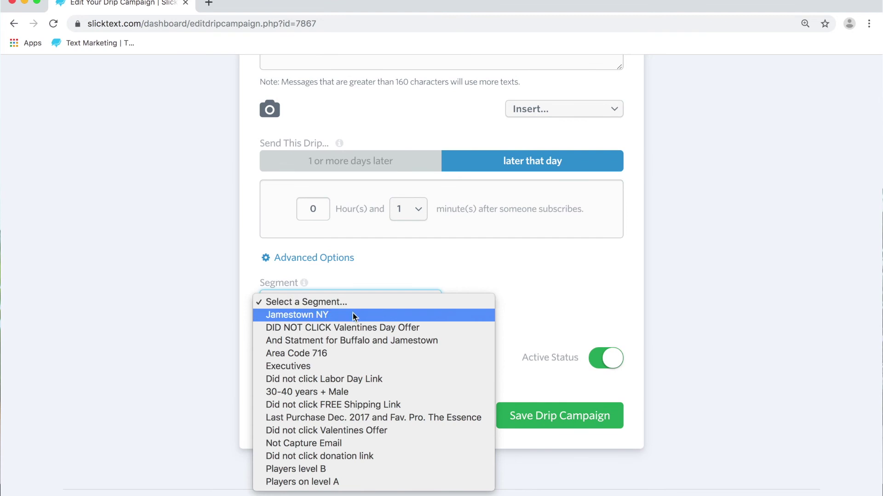
{"action": "left_click", "coordinate": [353, 315]}
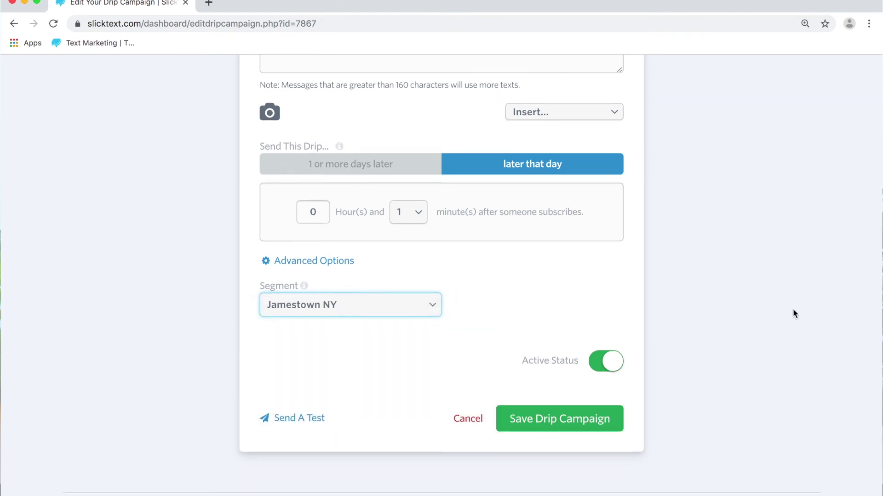
{"action": "scroll", "coordinate": [793, 308], "scroll_direction": "up", "scroll_amount": 1}
Step: Save the drip and confirm it sends 1 minute after joining to Jamestown NY contacts only
{"action": "left_click", "coordinate": [562, 455]}
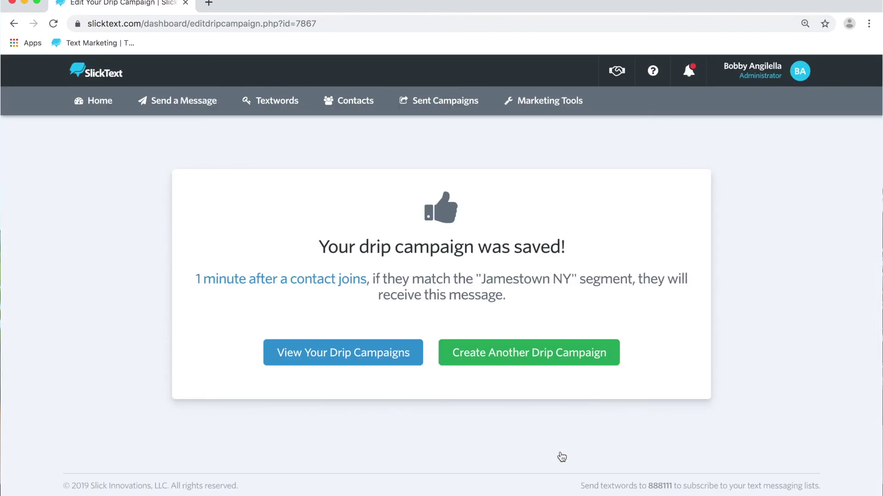
{"action": "left_click", "coordinate": [378, 361]}
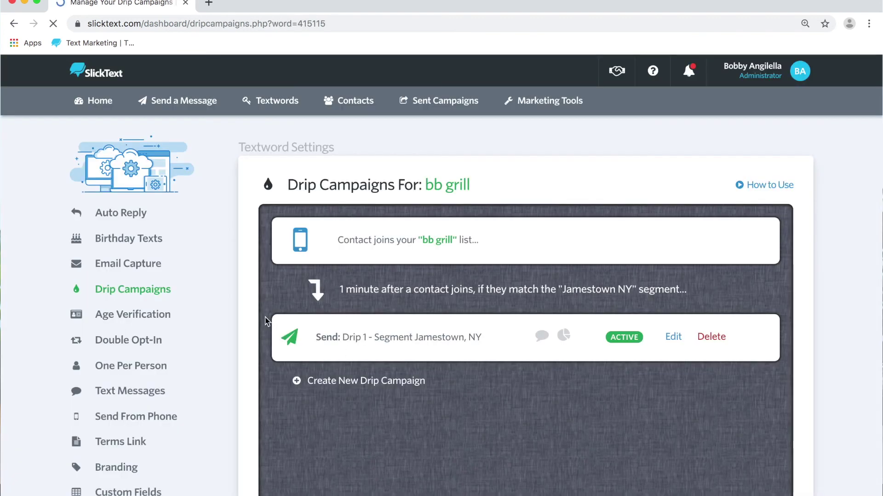
{"action": "left_click_drag", "start_coordinate": [354, 237], "coordinate": [461, 240]}
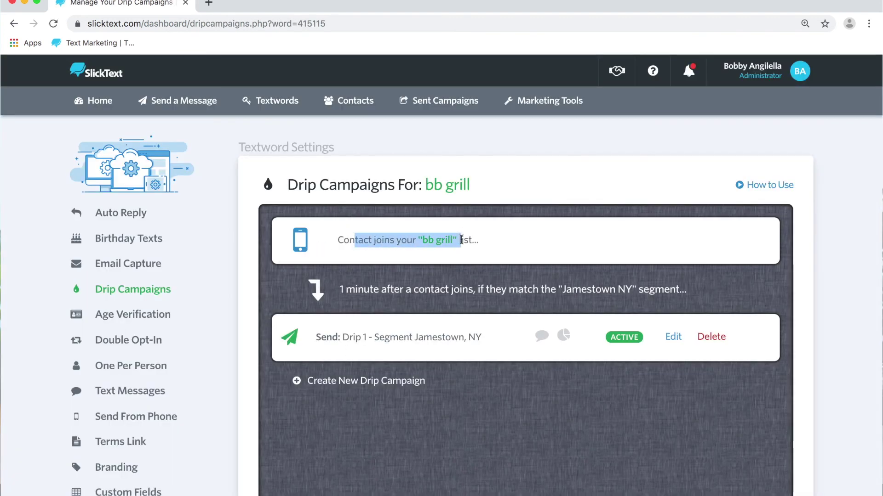
{"action": "left_click_drag", "start_coordinate": [345, 290], "coordinate": [487, 289]}
{"action": "mouse_move", "coordinate": [540, 337]}
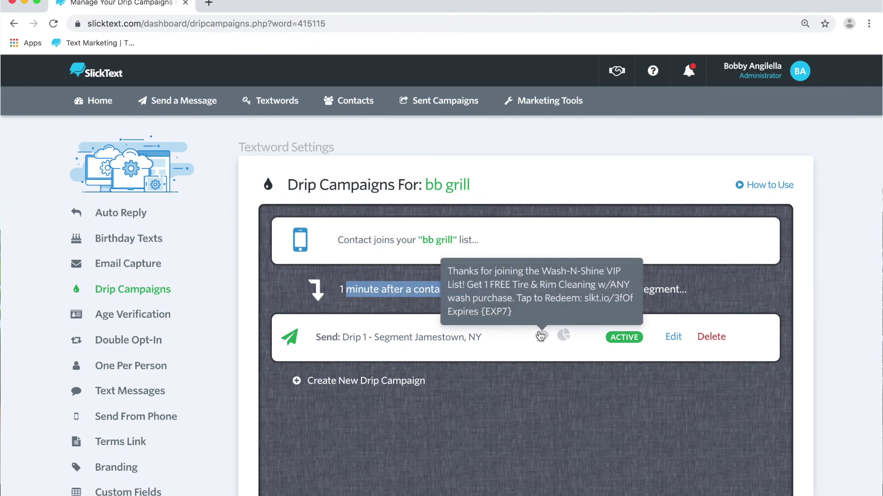